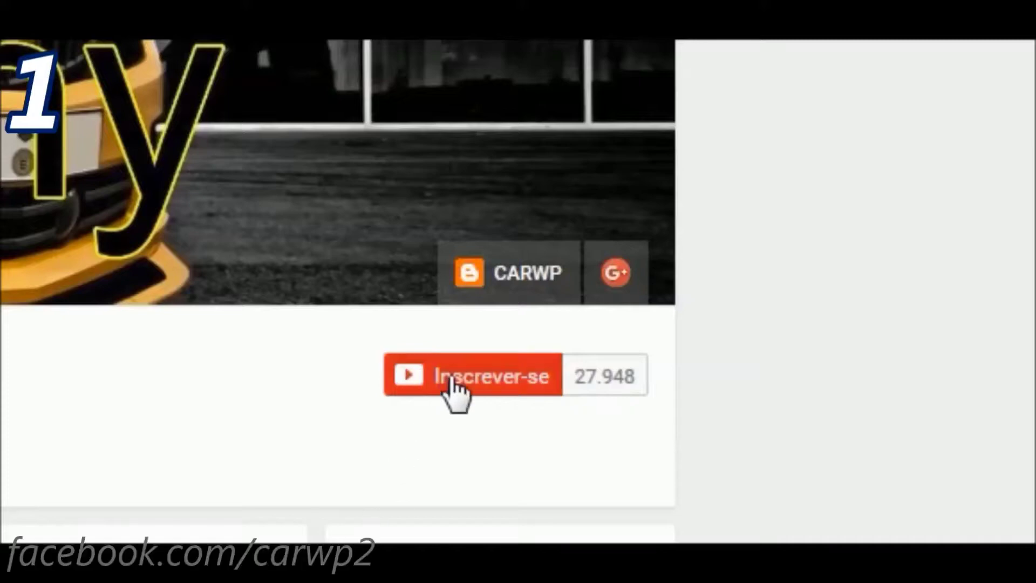
- Subscribe to the CARWP channel and keep all notifications turned on in its settings
left_click(453, 392)
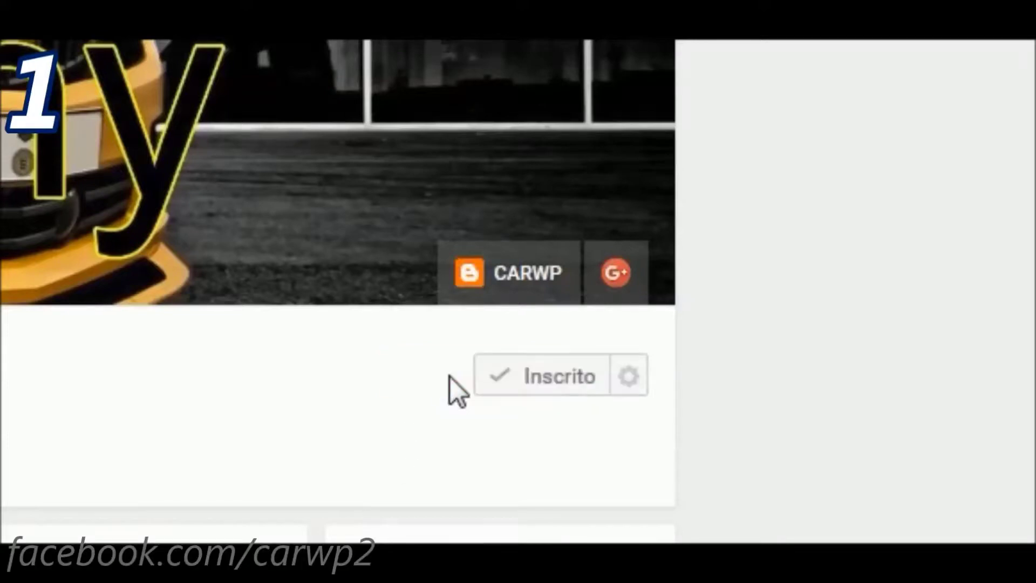
left_click(632, 378)
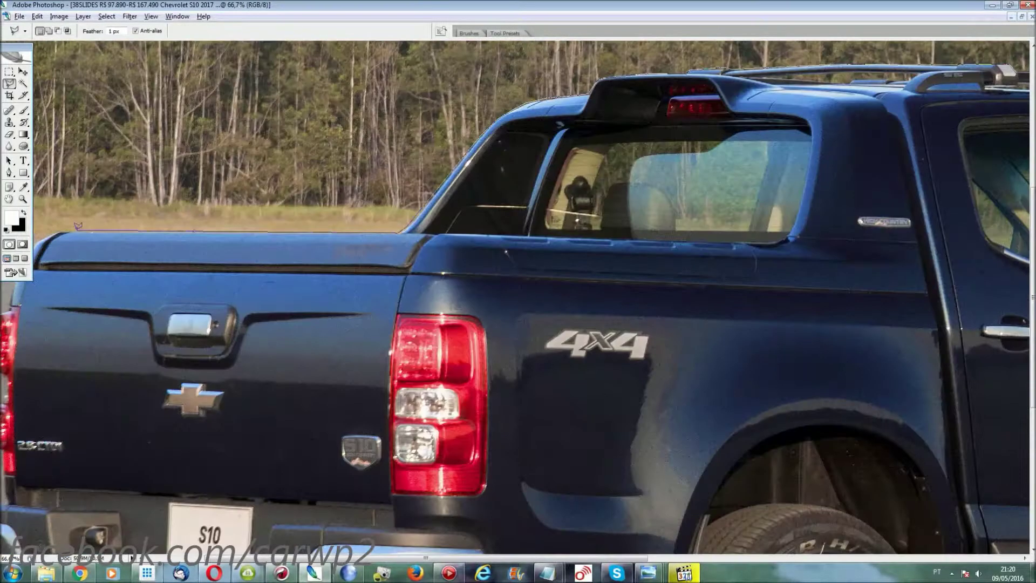
- Trace the full pickup outline, including body, wheels and roof rails, while panning around the photo
scroll(111, 502, "down", 3)
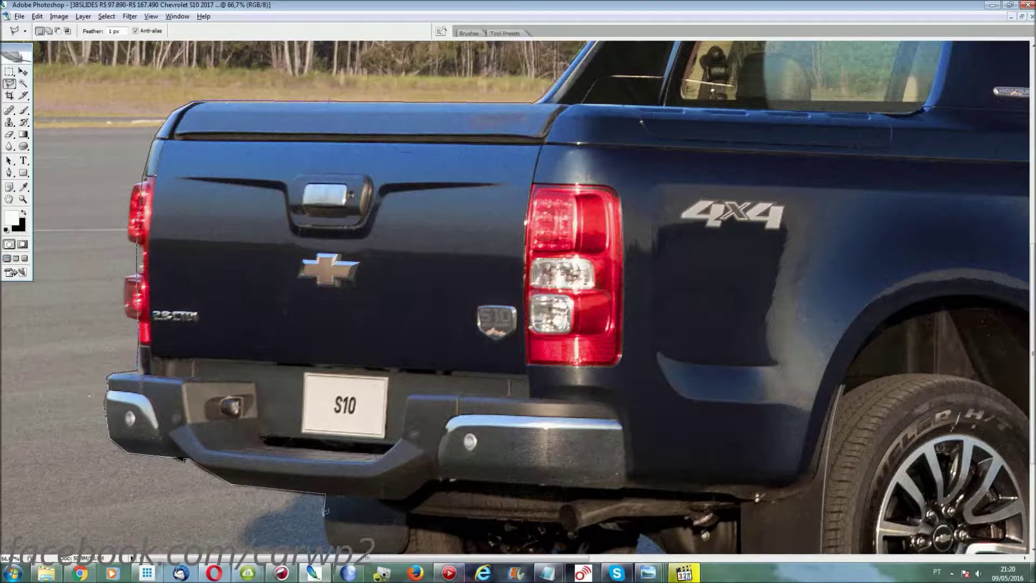
scroll(326, 511, "down", 4)
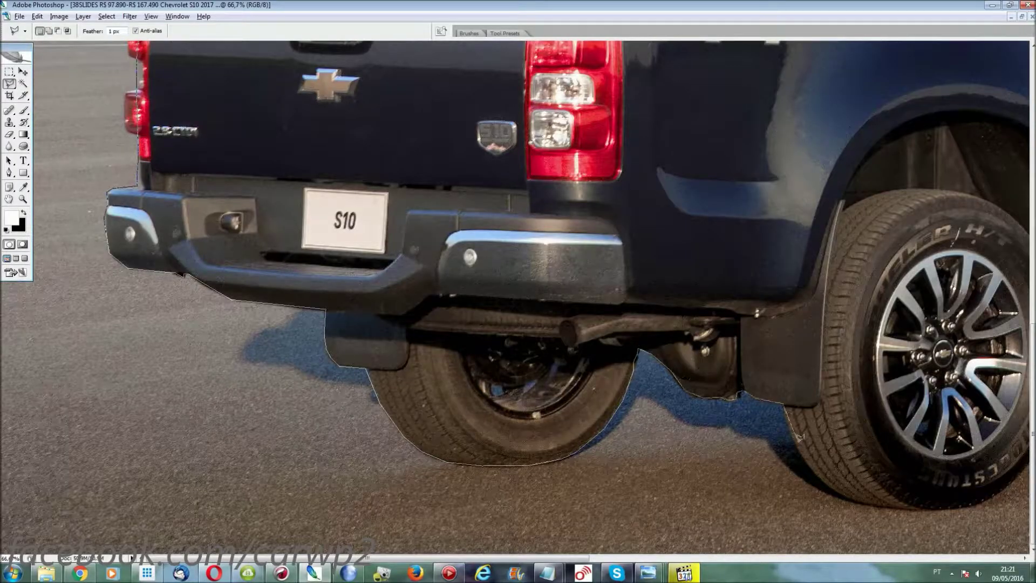
scroll(799, 437, "right", 8)
scroll(901, 395, "right", 8)
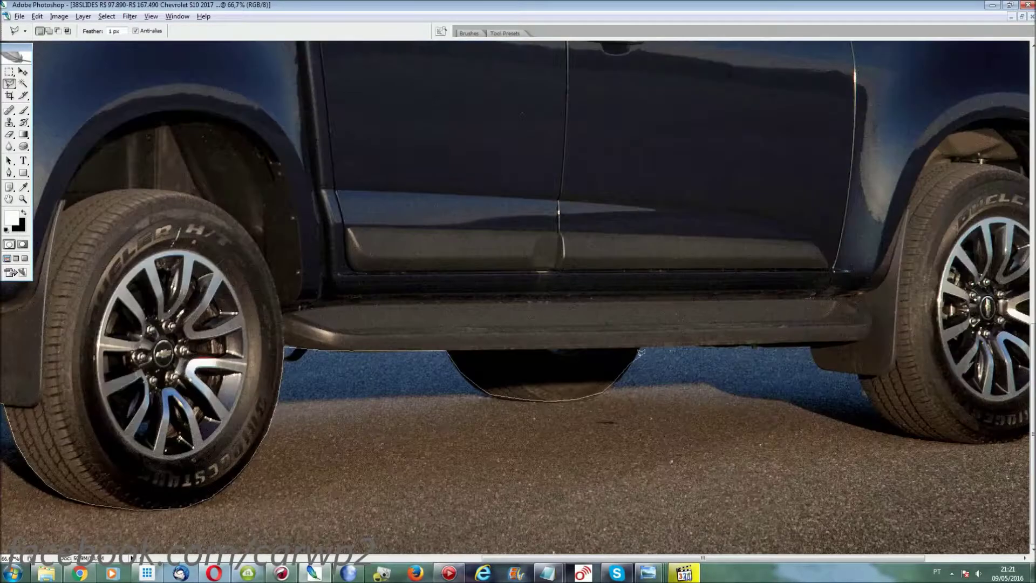
scroll(891, 428, "right", 5)
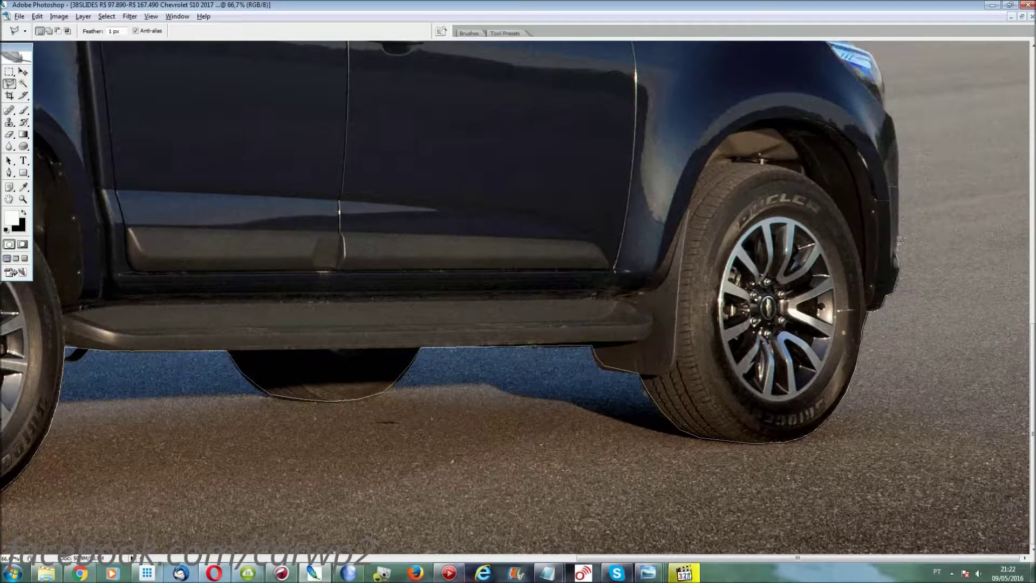
scroll(900, 237, "up", 4)
scroll(632, 168, "up", 5)
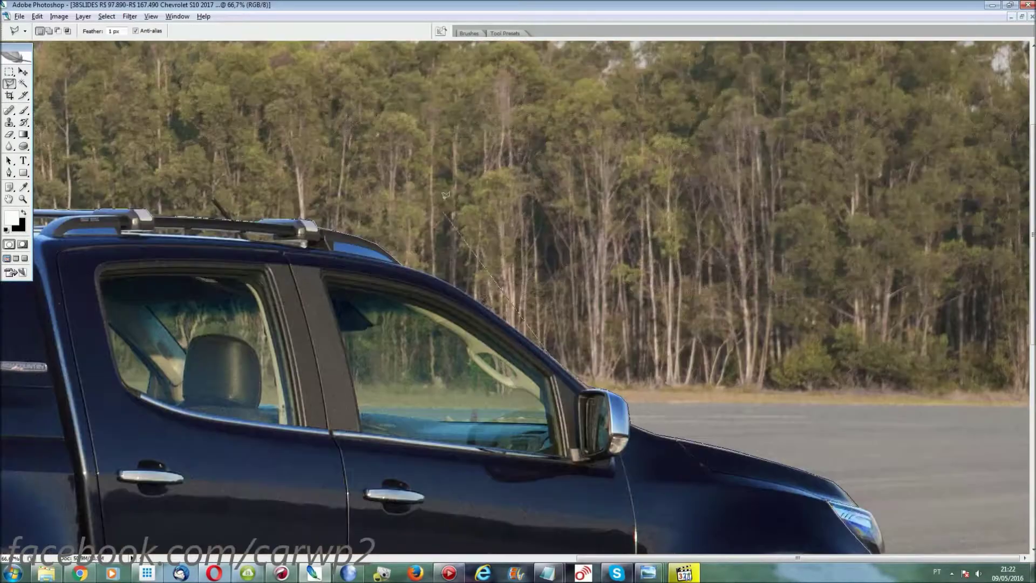
scroll(633, 169, "left", 4)
scroll(659, 235, "left", 5)
scroll(683, 235, "left", 5)
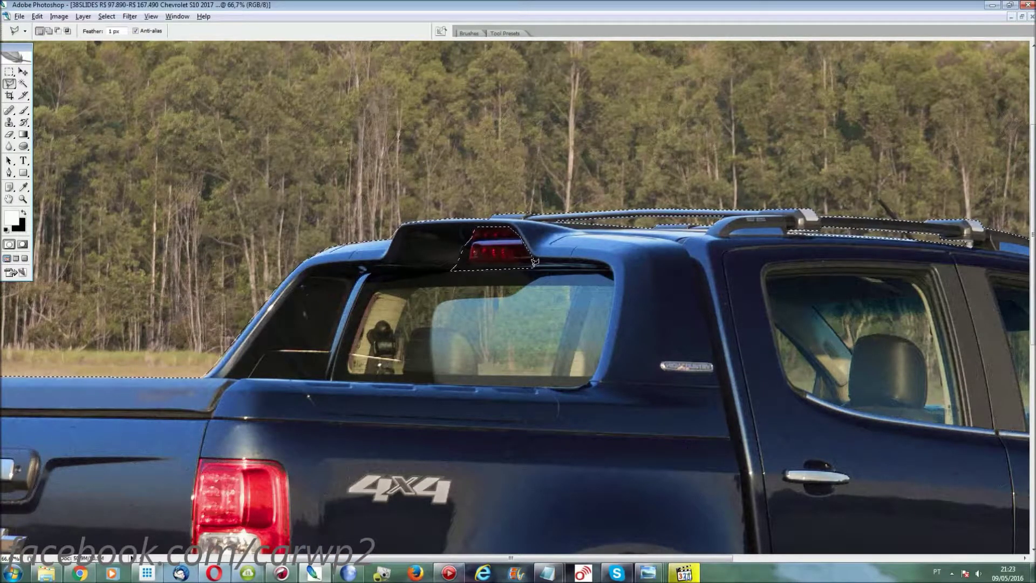
scroll(534, 262, "down", 3)
scroll(535, 261, "left", 6)
- Desaturate the selected truck to grey and cut the roof-rack gap out of the selection
key("ctrl+0")
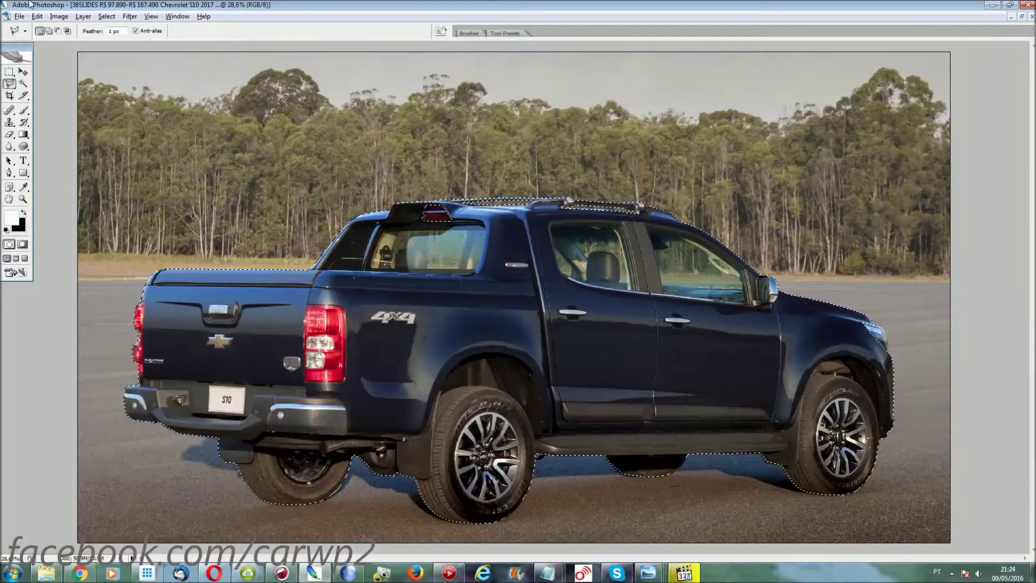
key("ctrl+shift+u")
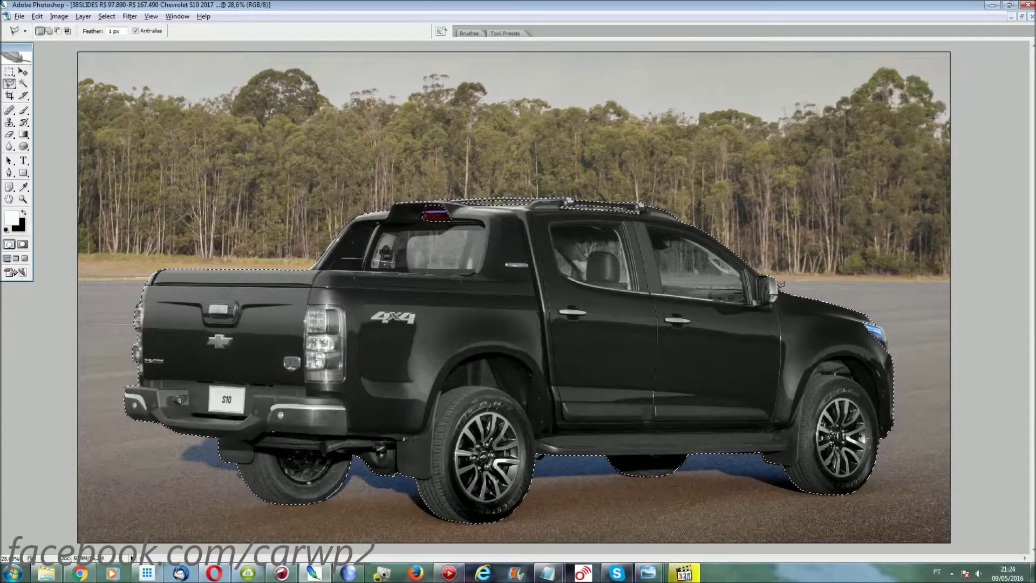
key("ctrl+plus")
key("ctrl+plus")
key("ctrl+plus")
left_click(546, 171)
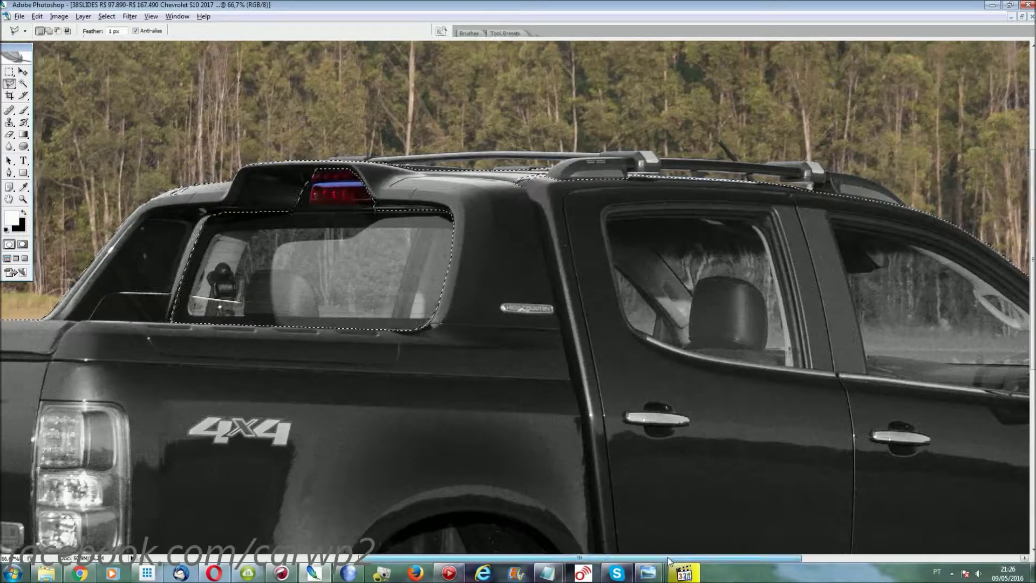
- Subtract the rear bumper and tail-light area from the body selection
left_click_drag(427, 313, 927, 149)
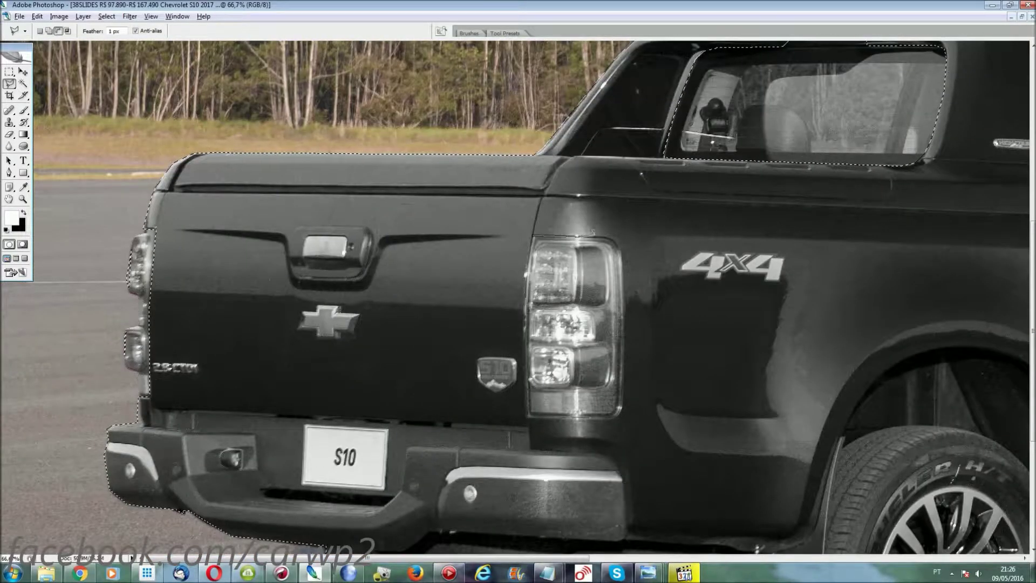
left_click_drag(612, 413, 687, 294)
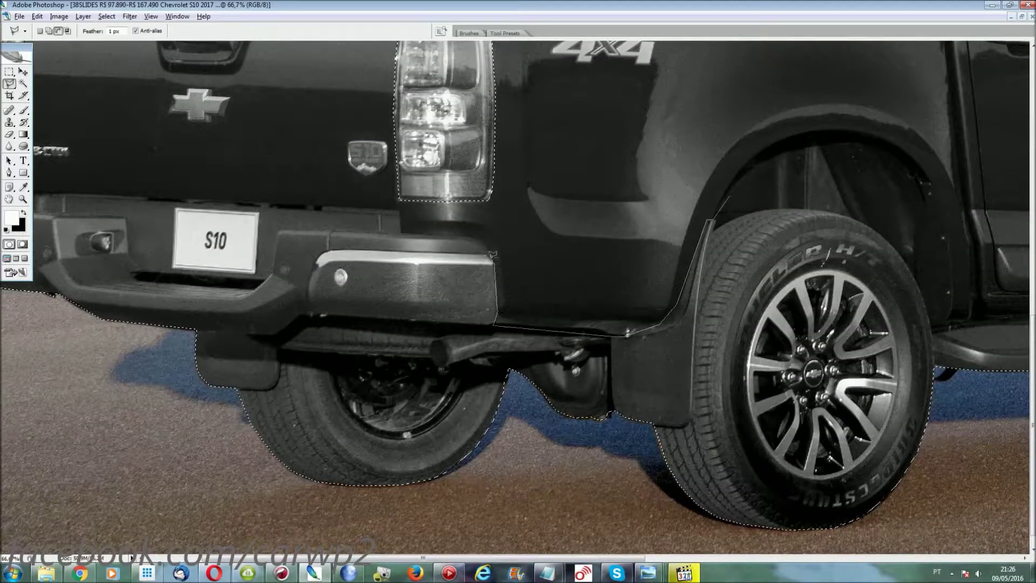
left_click(480, 240)
left_click(400, 234)
left_click(397, 211)
- Subtract the rear wheel arch, rocker panel and lower door trim from the selection
left_click_drag(859, 197, 469, 197)
left_click(499, 153)
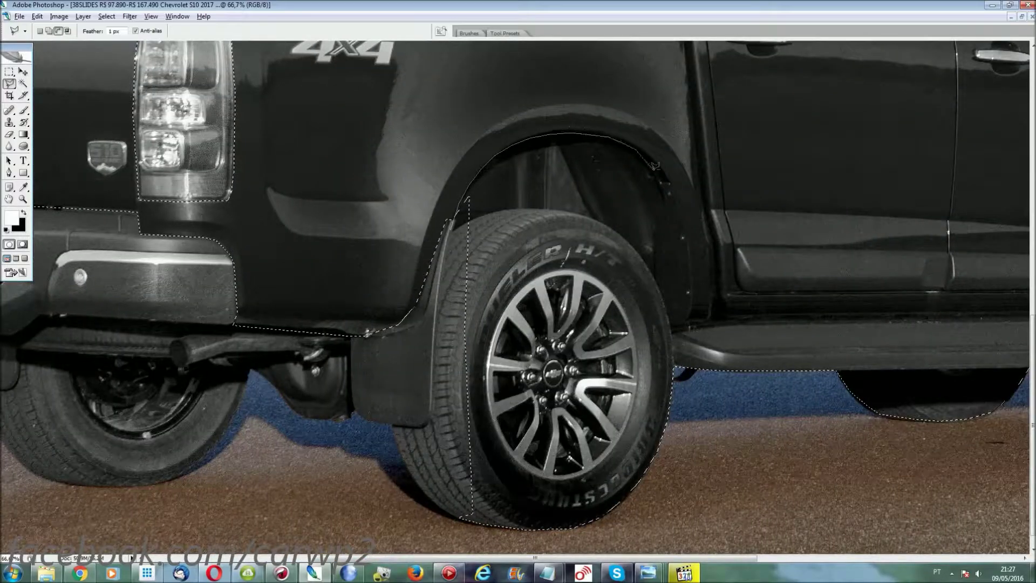
left_click(687, 322)
left_click_drag(740, 266, 281, 266)
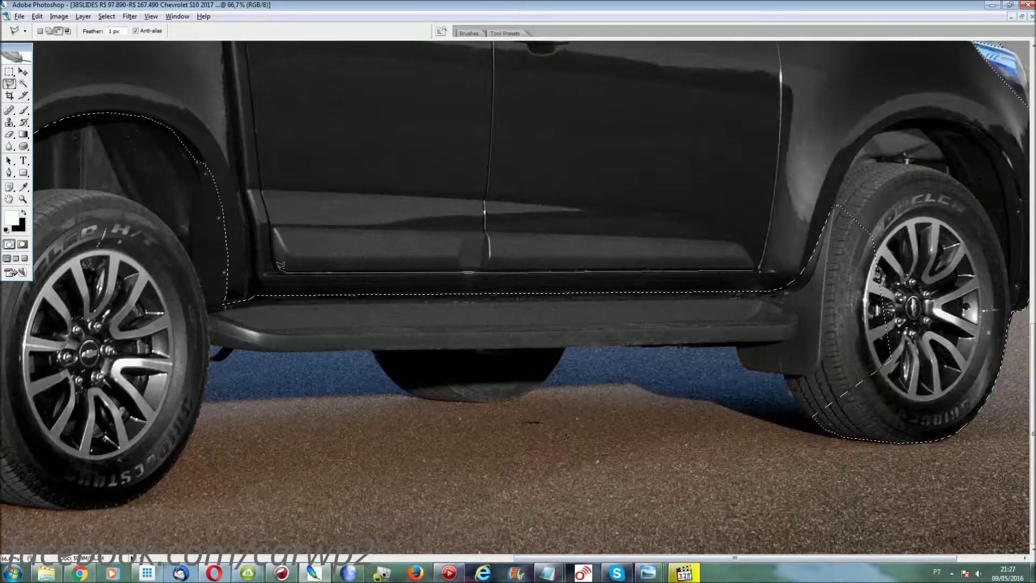
left_click(754, 251)
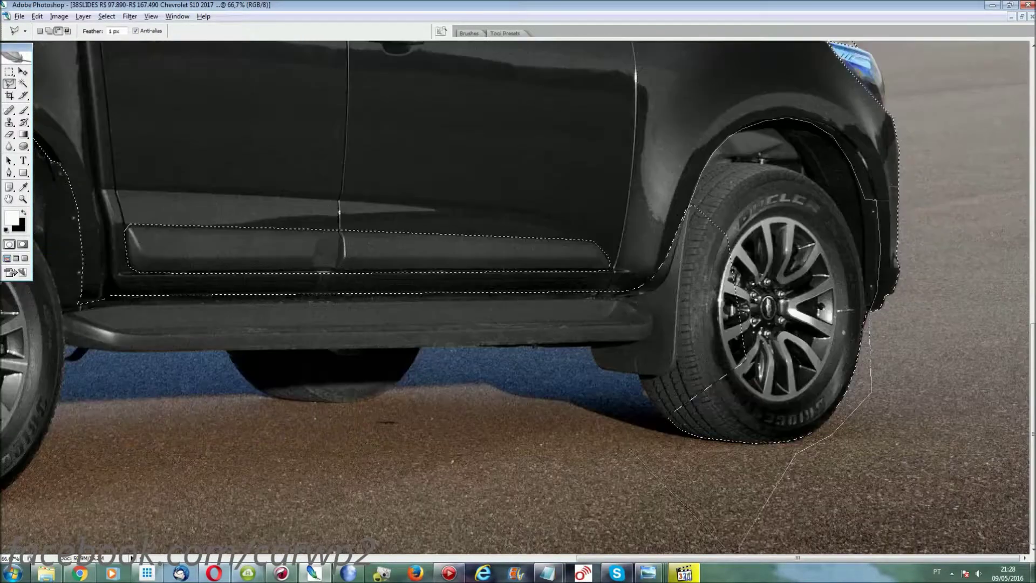
left_click_drag(852, 246, 411, 103)
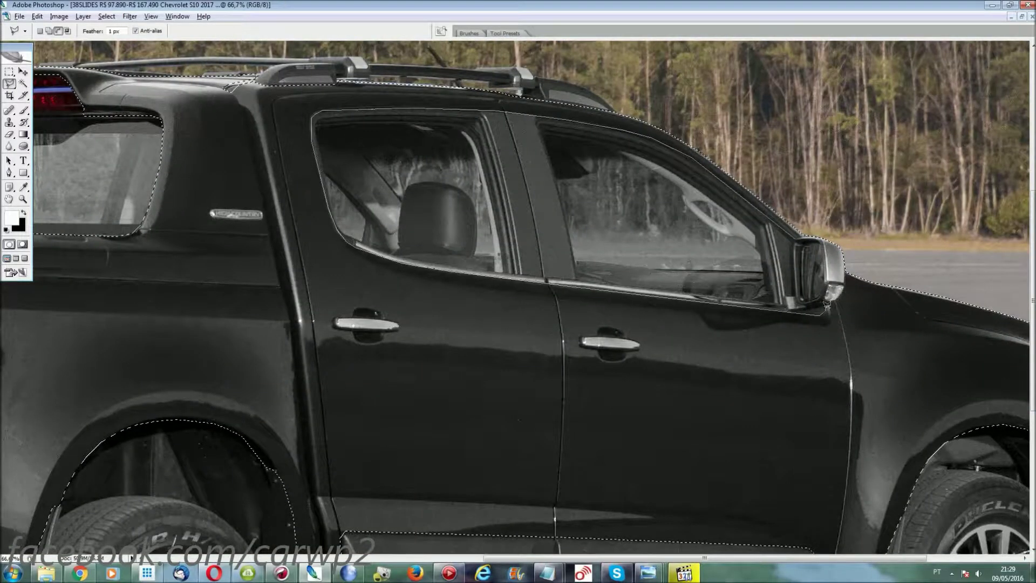
scroll(597, 300, "down", 1)
- Brighten the body selection with Levels and apply a red fill in Color/Overlay mode
key("ctrl+0")
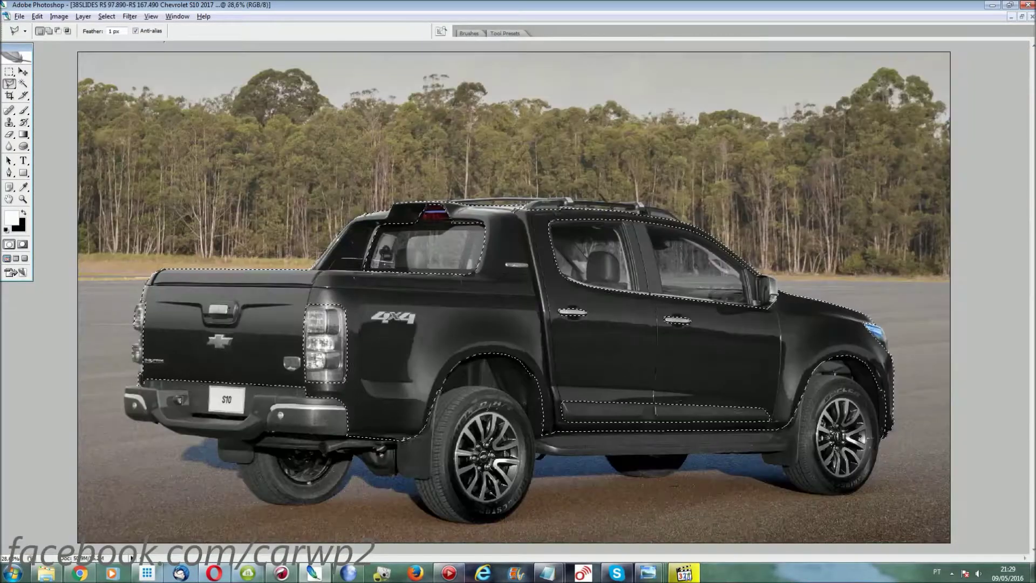
scroll(308, 310, "up", 4)
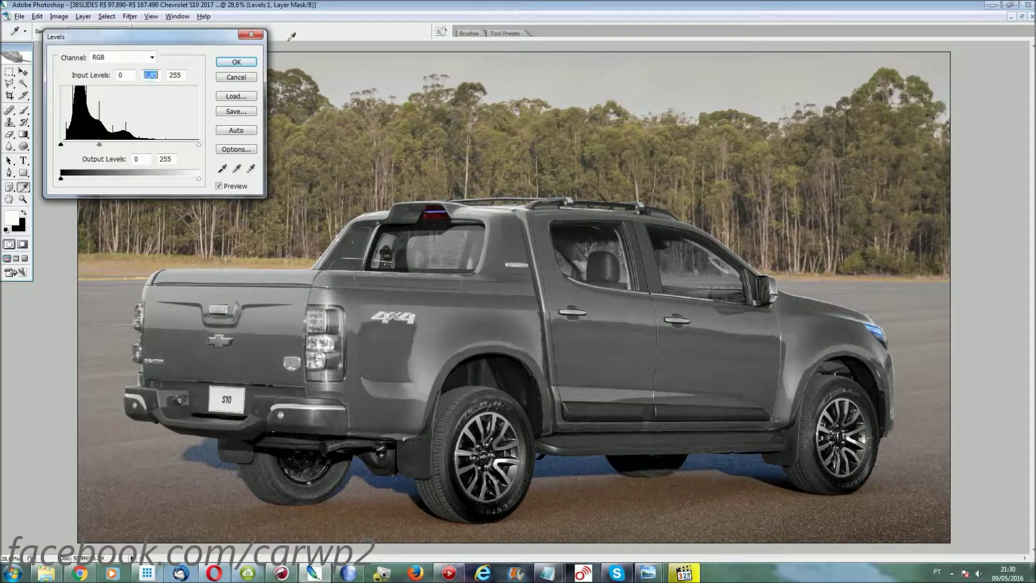
scroll(763, 295, "up", 3)
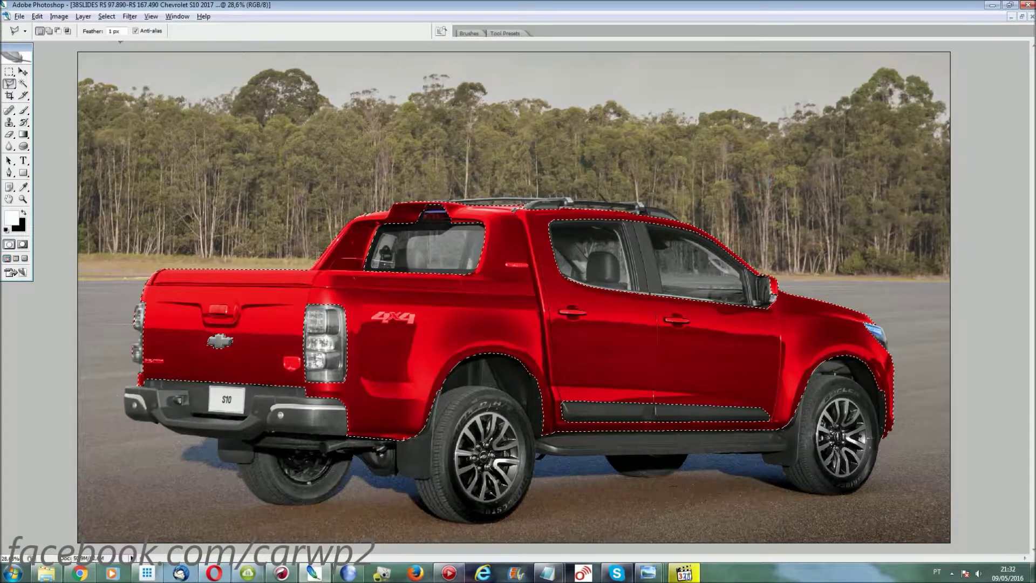
left_click(890, 349, "shift")
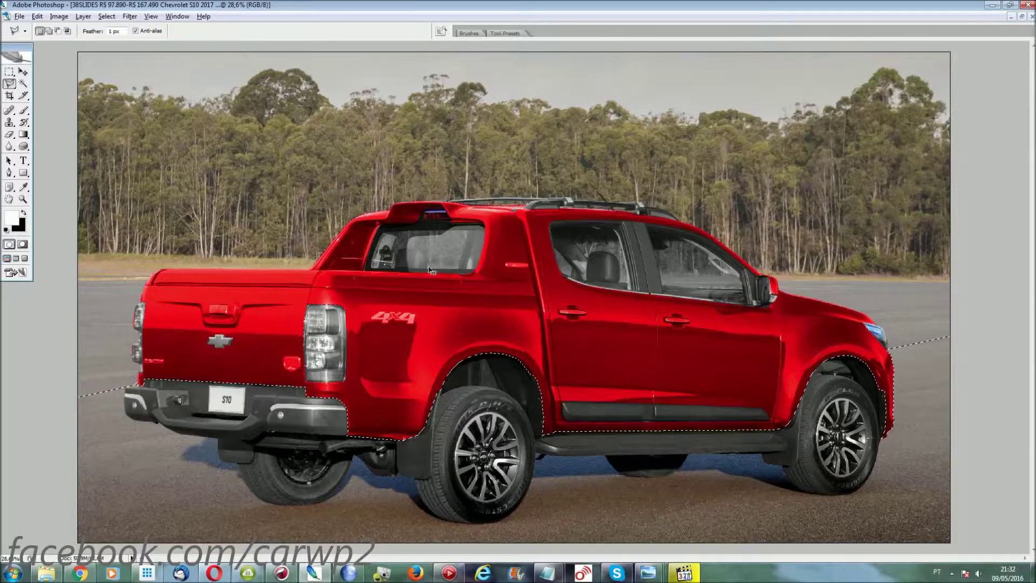
- Add the rear wheel-arch and running-board areas to the selection and smudge the wheel wells clean
key("ctrl+plus")
key("ctrl+plus")
key("ctrl+plus")
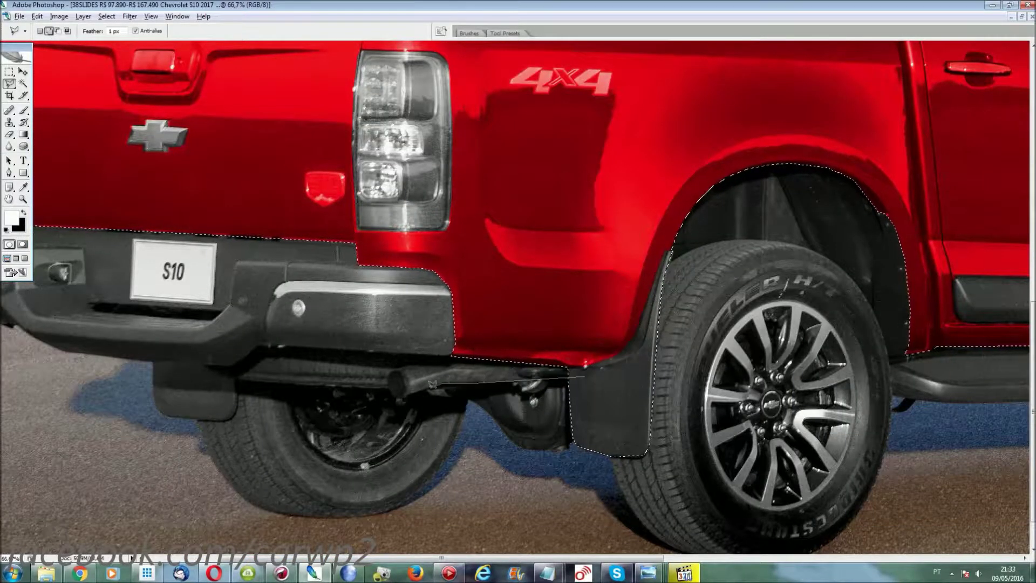
double_click(238, 347)
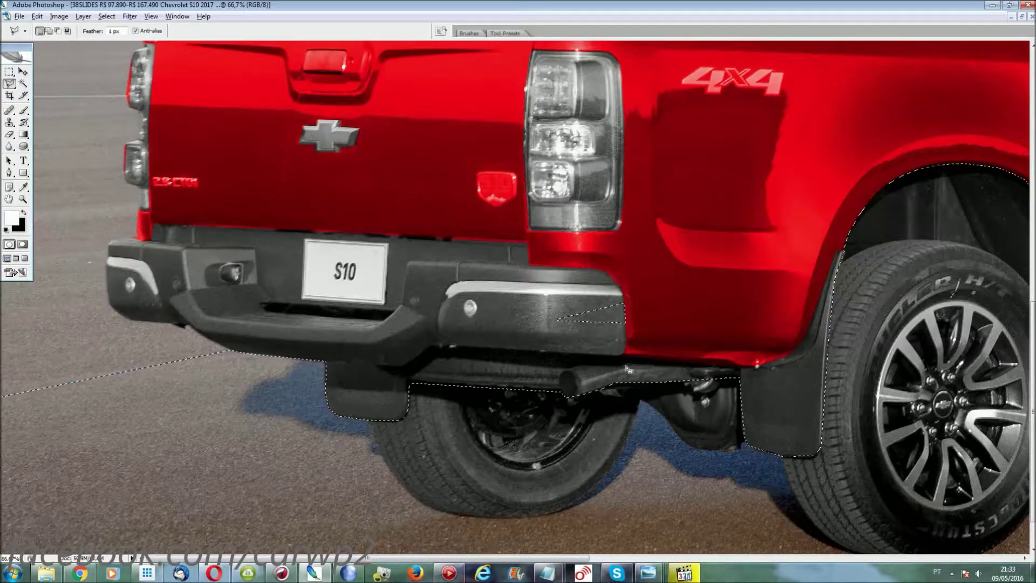
scroll(627, 370, "right", 10)
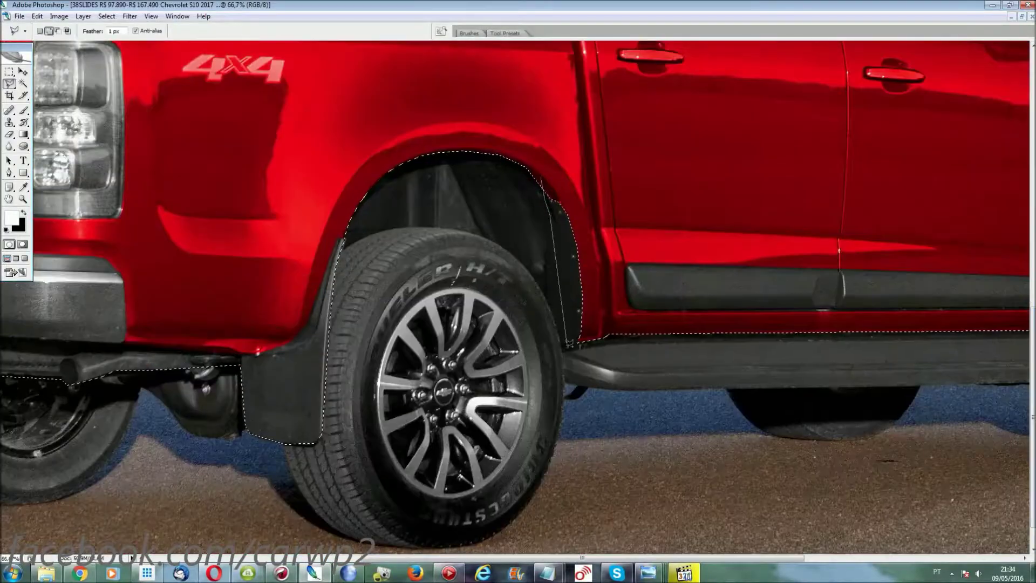
left_click(89, 386)
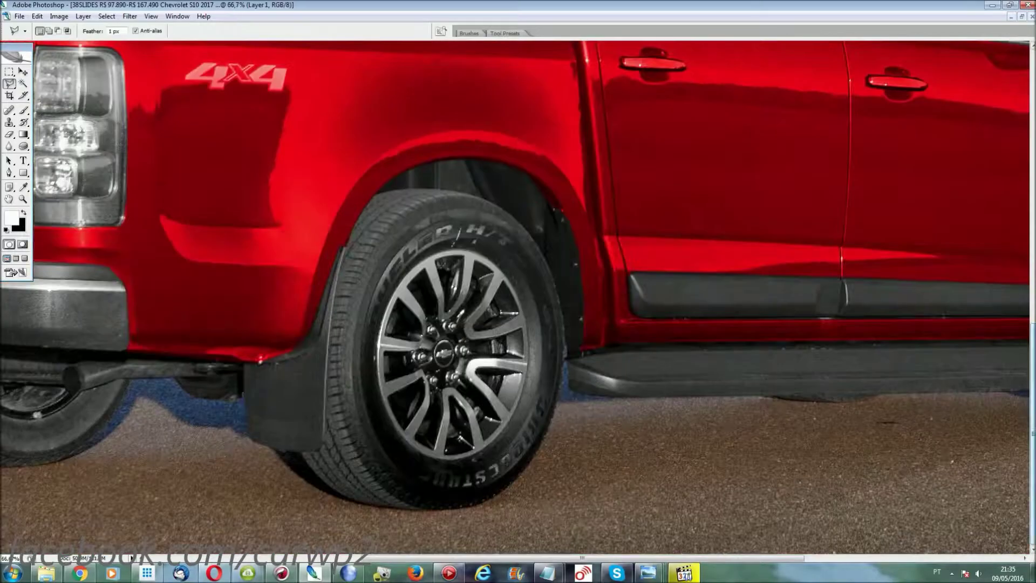
key("l")
scroll(574, 386, "right", 10)
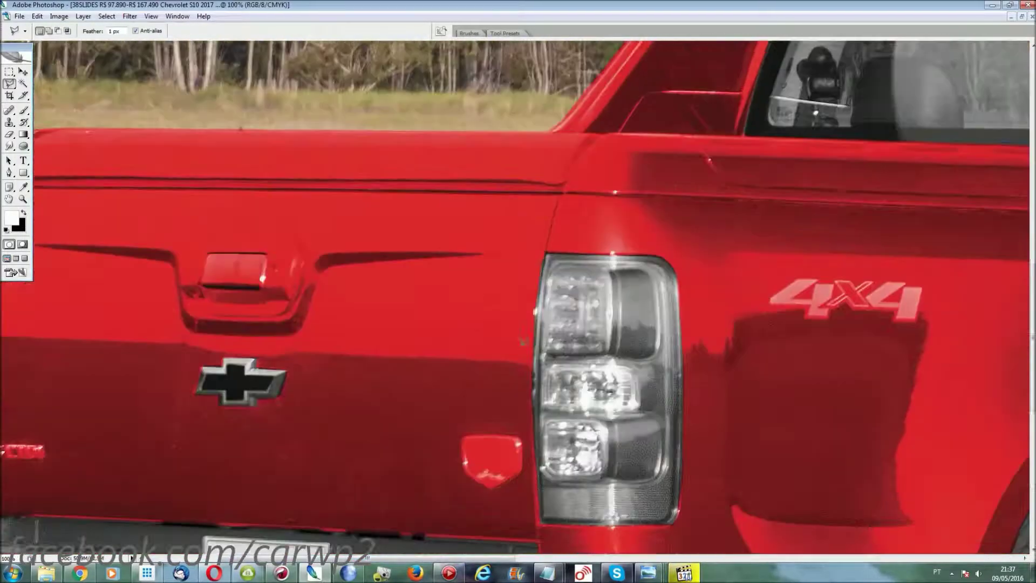
- Outline the taillight area and darken it with a masked Levels adjustment
scroll(523, 341, "down", 2)
double_click(533, 322)
scroll(533, 323, "left", 5)
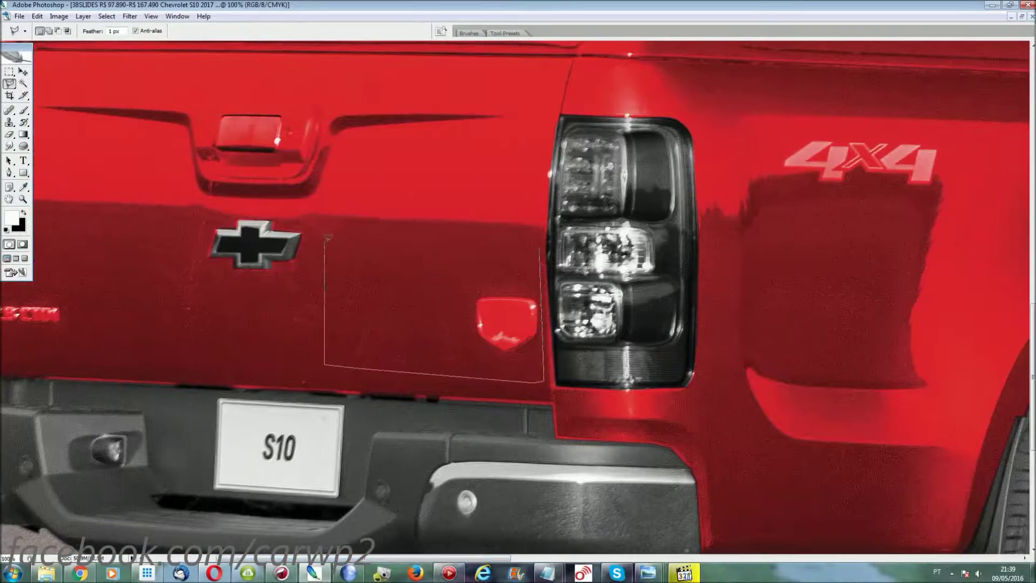
left_click(327, 236)
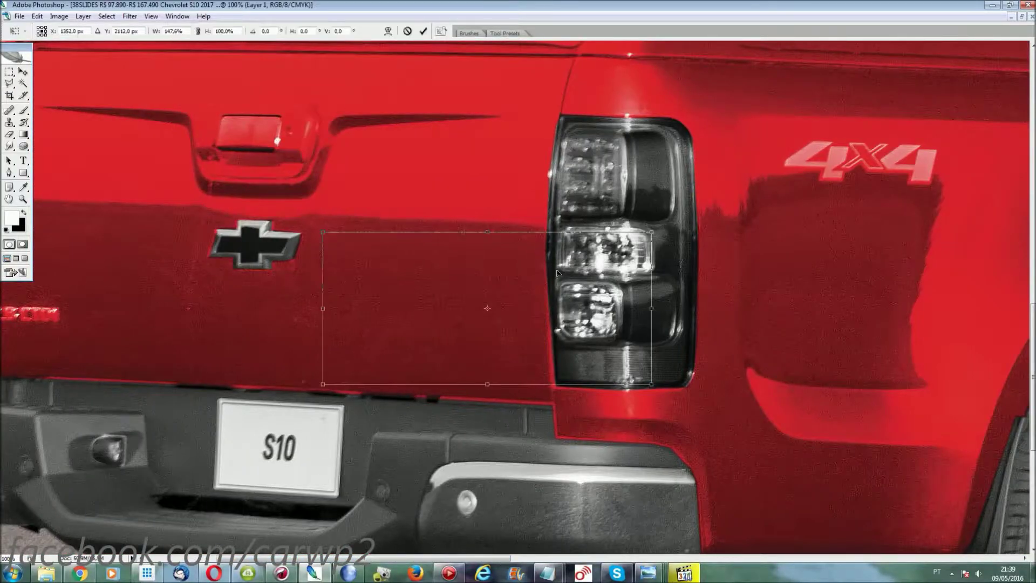
scroll(328, 235, "left", 5)
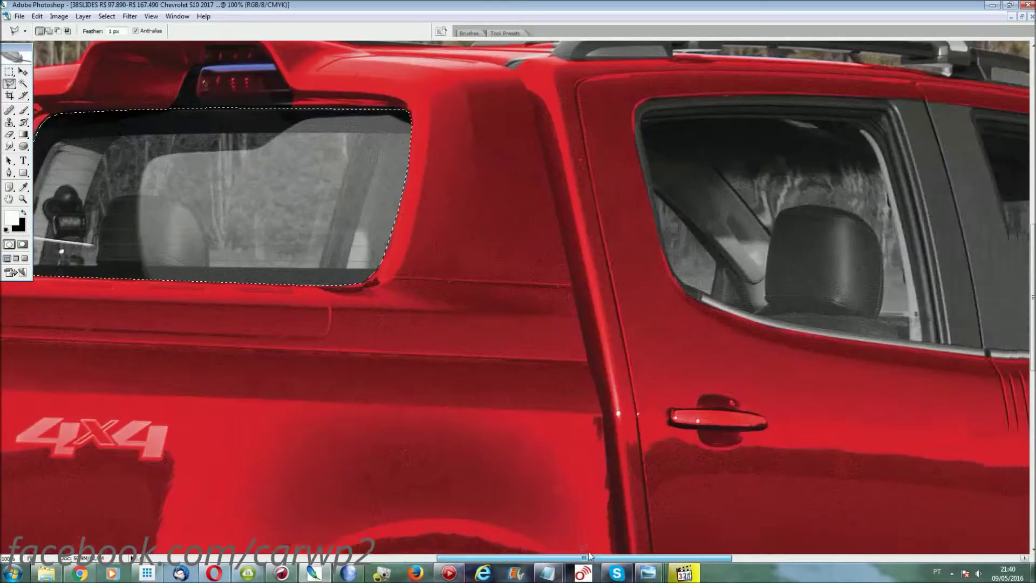
- Select both cab side windows, excluding the door pillar, and darken them with Levels
left_click(293, 106)
left_click(526, 110)
double_click(829, 177)
left_click(617, 123, "alt")
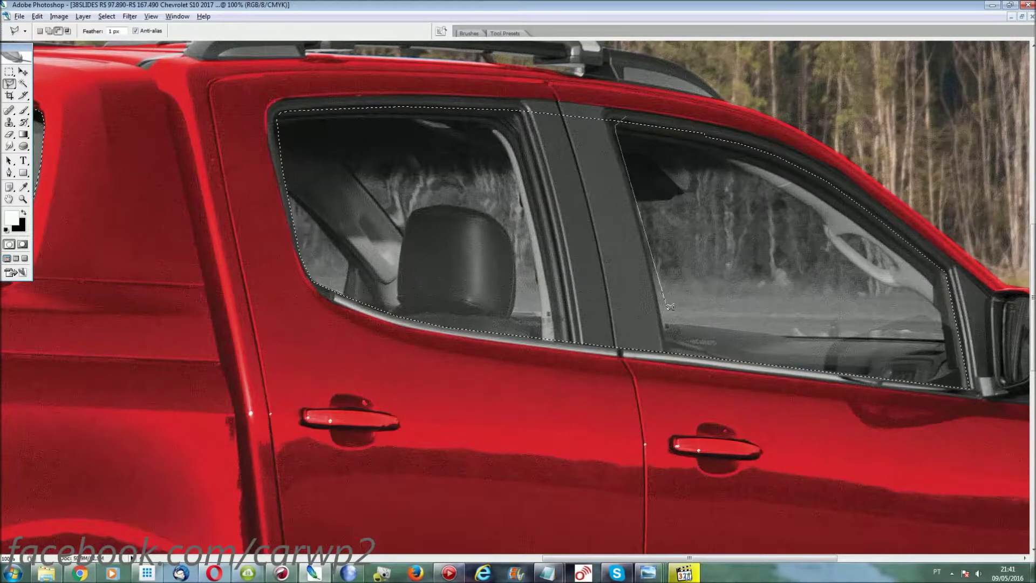
left_click(617, 124)
left_click_drag(617, 123, 359, 125)
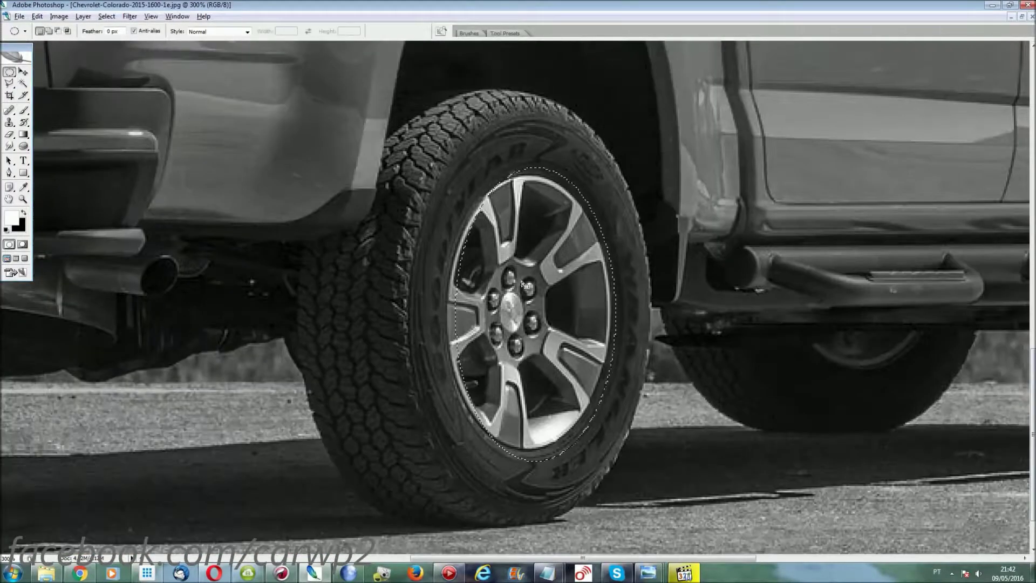
- Paste the Colorado alloy wheel into the S10 and scale it to fill each wheel arch
right_click(530, 332)
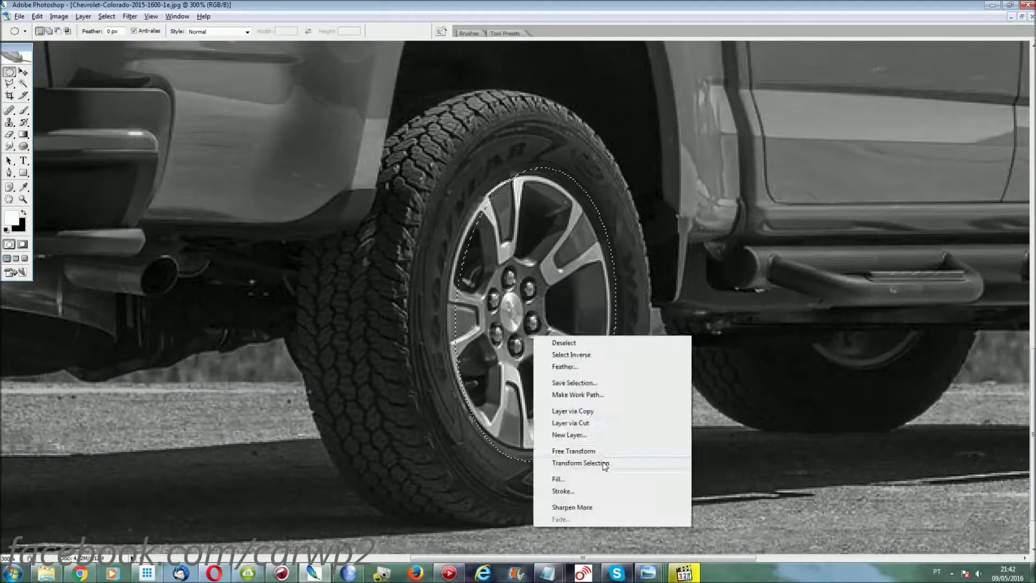
left_click(667, 463)
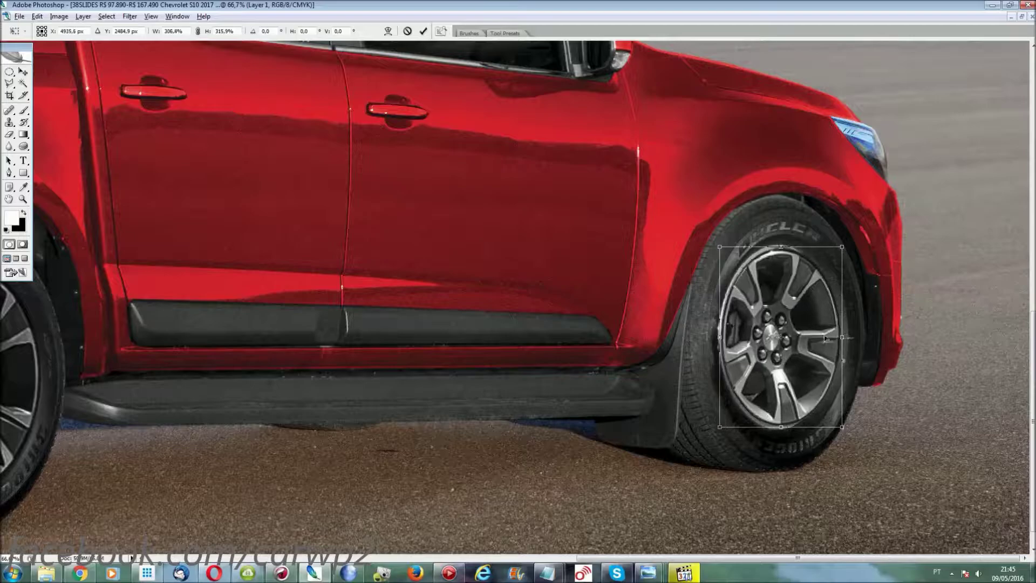
right_click(793, 373)
left_click_drag(778, 427, 791, 443)
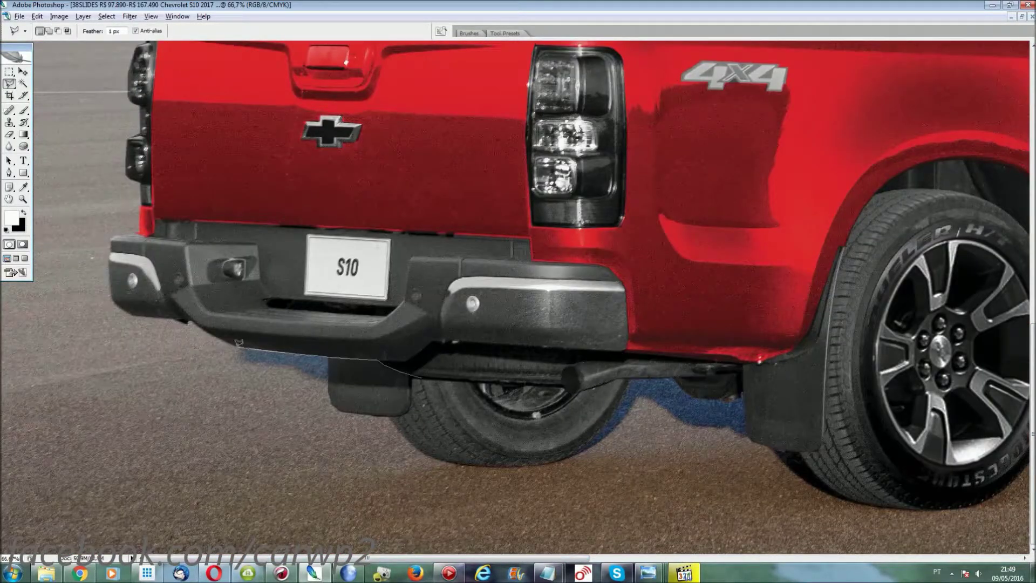
- Duplicate the exhaust pipe onto its own layer and move it into position
key("ctrl+j")
key("ctrl+t")
left_click_drag(239, 341, 339, 383)
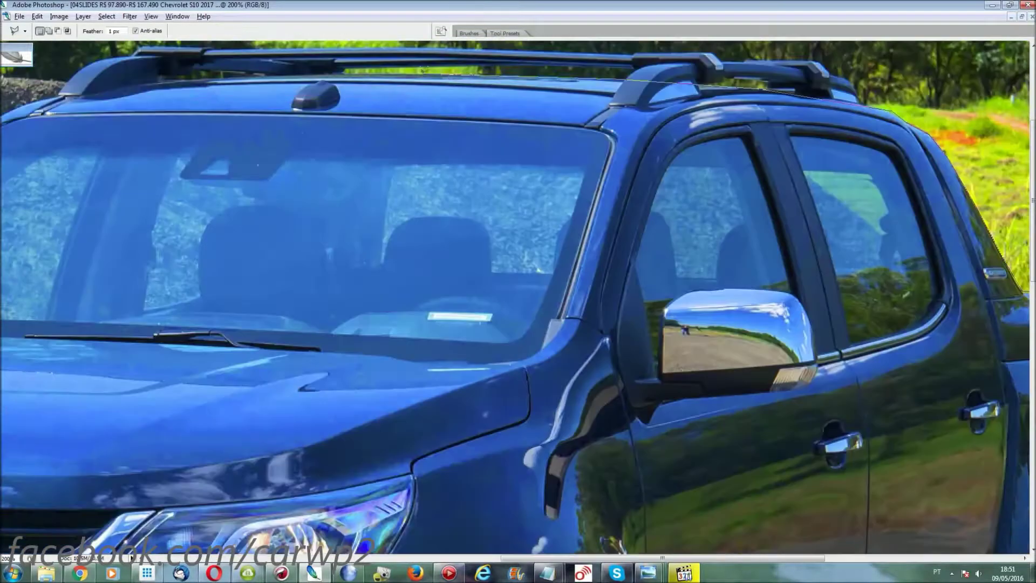
- Close the blue S10 body outline, save it as a selection, and desaturate it to charcoal
scroll(163, 264, "up", 3)
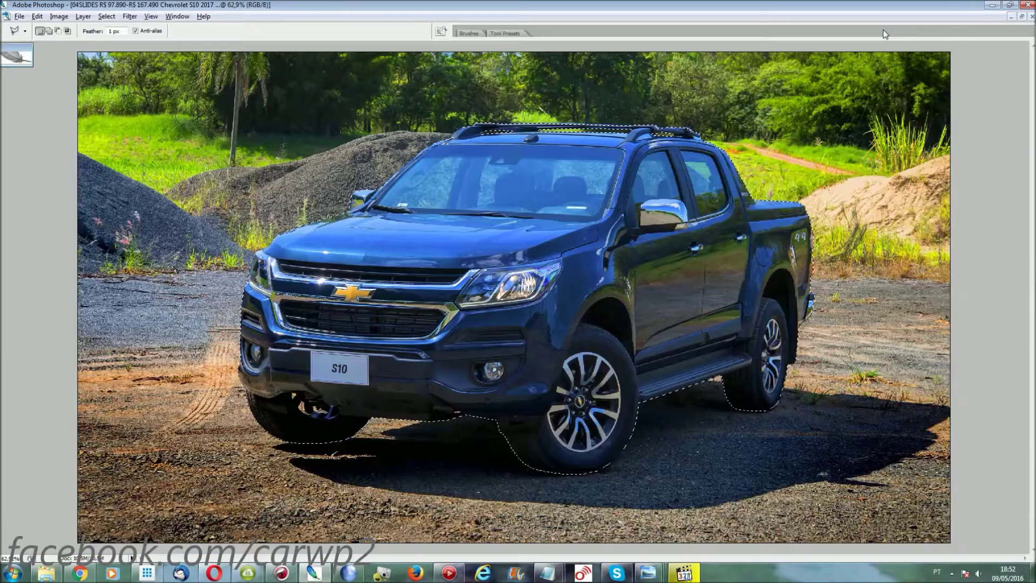
left_click(106, 16)
left_click(138, 192)
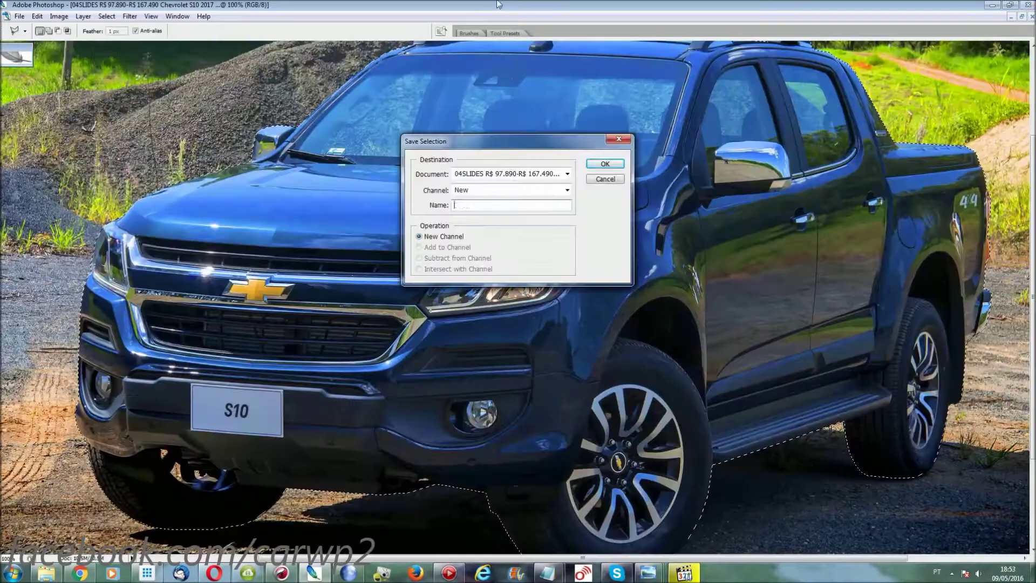
key("Return")
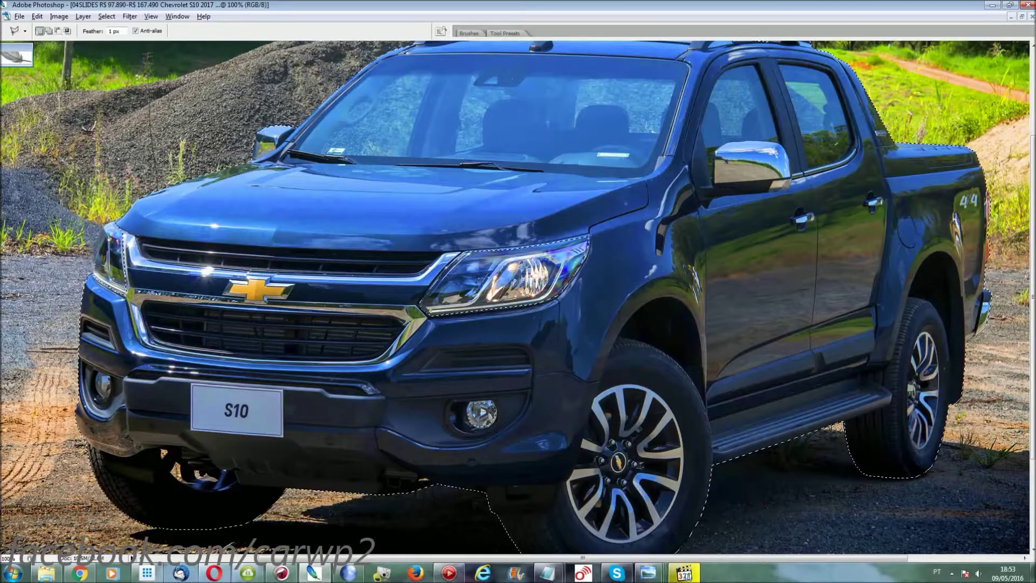
key("ctrl+Tab")
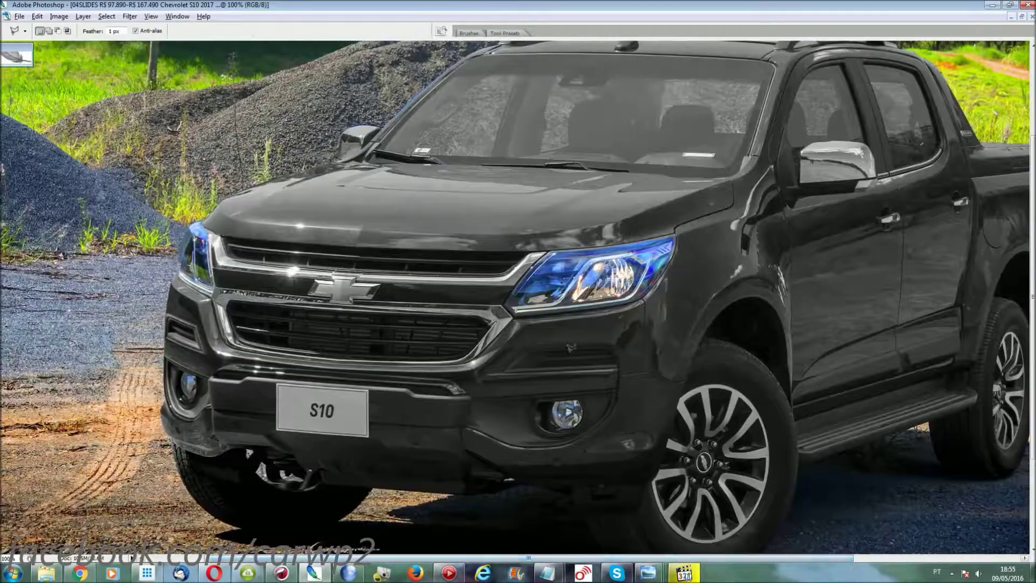
- Paste the Colorado front bumper onto the S10, shrink it over the grille and widen its left side
key("ctrl+v")
key("ctrl+t")
mouse_move(81, 532)
left_mouse_down()
mouse_move(233, 479)
mouse_move(151, 515)
left_mouse_up()
key("Return")
key("l")
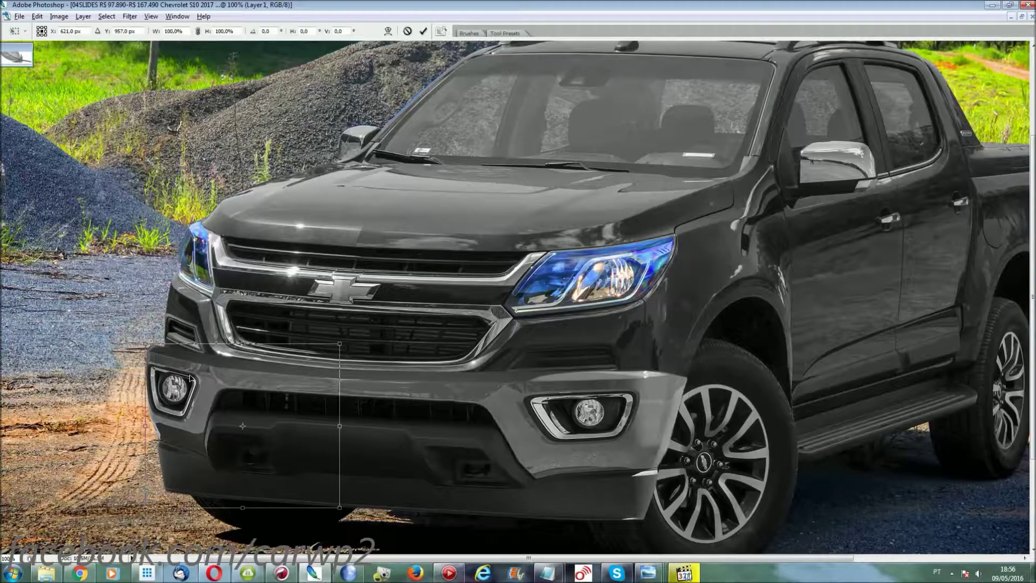
left_click_drag(173, 426, 157, 426)
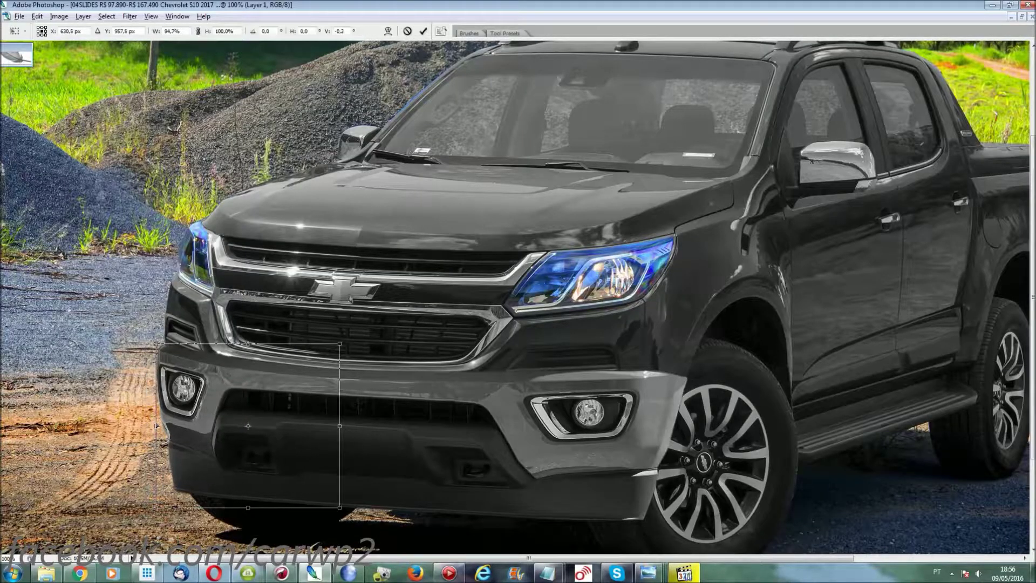
key("Return")
- Show the Layers panel and zoom to the headlight to begin outlining the bumper's lower edge
key("m")
key("ctrl+plus")
key("F7")
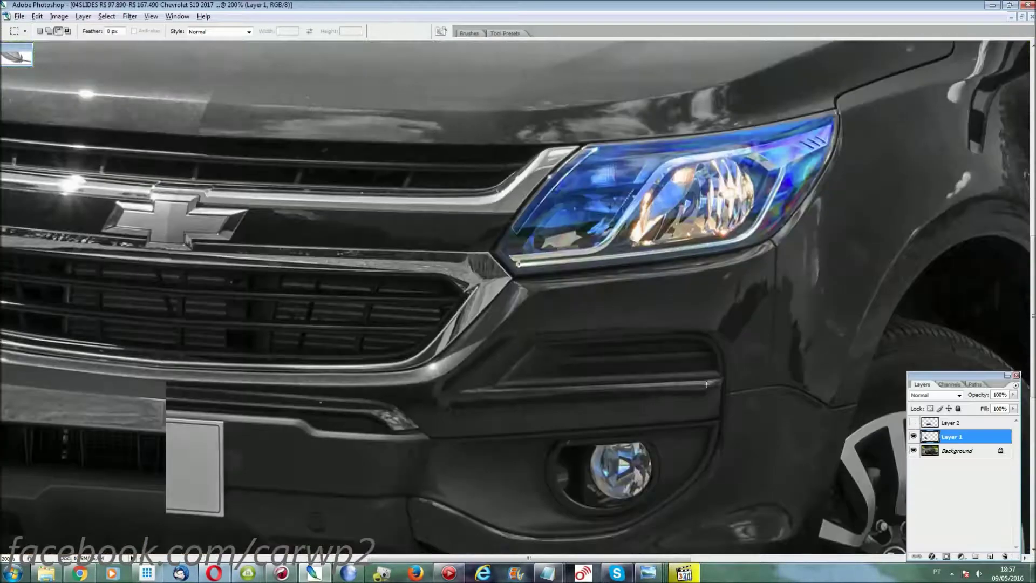
key("l")
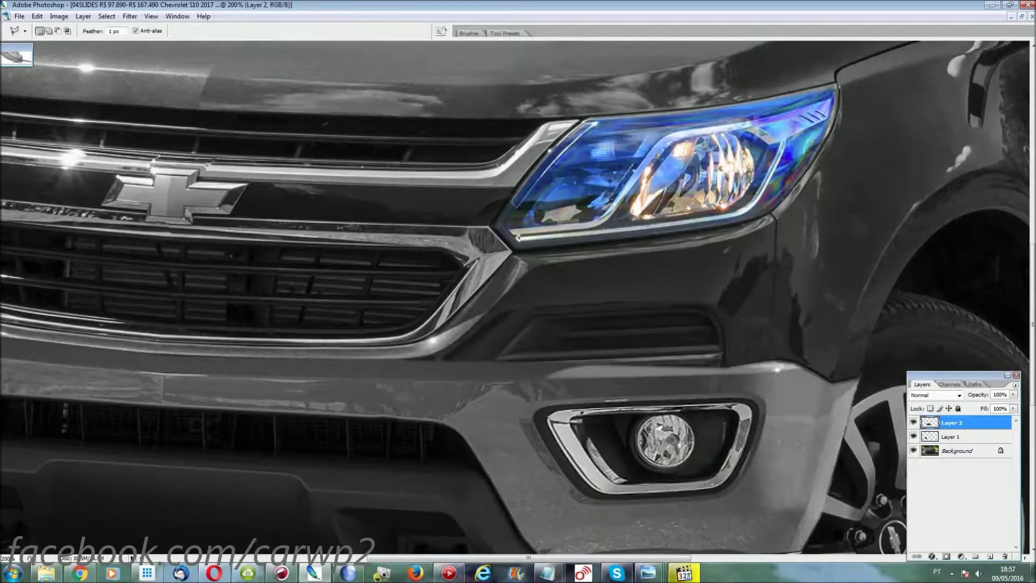
key("ctrl+0")
left_click(106, 16)
key("Escape")
key("ctrl+plus")
key("ctrl+plus")
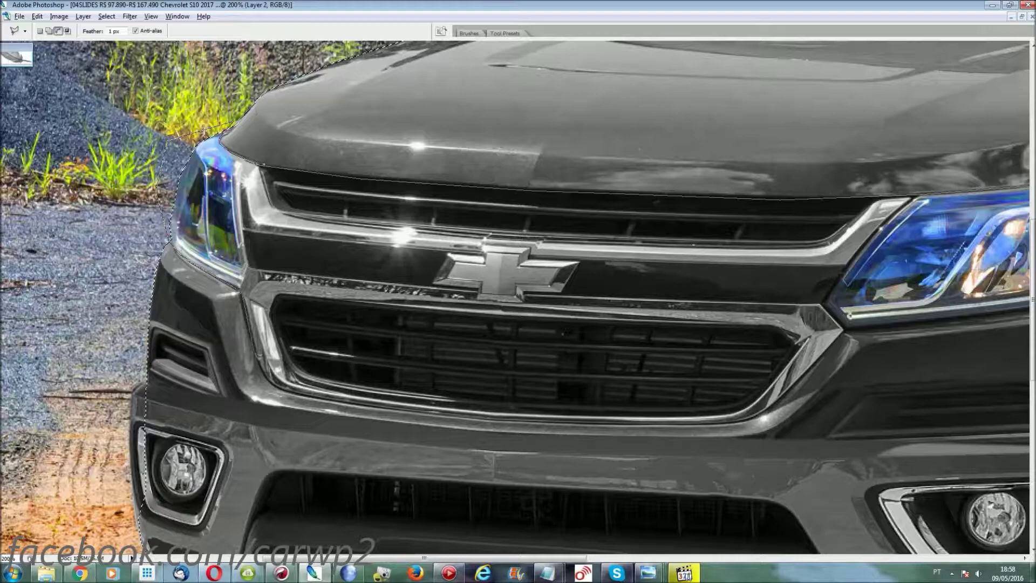
scroll(518, 297, "right", 10)
scroll(683, 509, "down", 5)
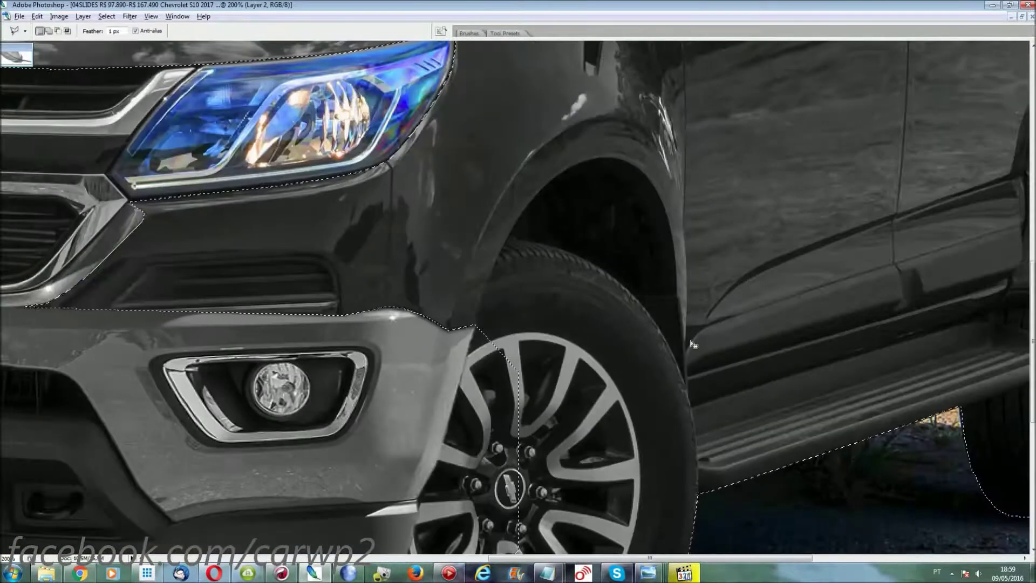
- Trim the wheel arch out of the front bumper's Polygonal Lasso selection
left_click(474, 325, "alt")
left_click_drag(687, 356, 400, 358)
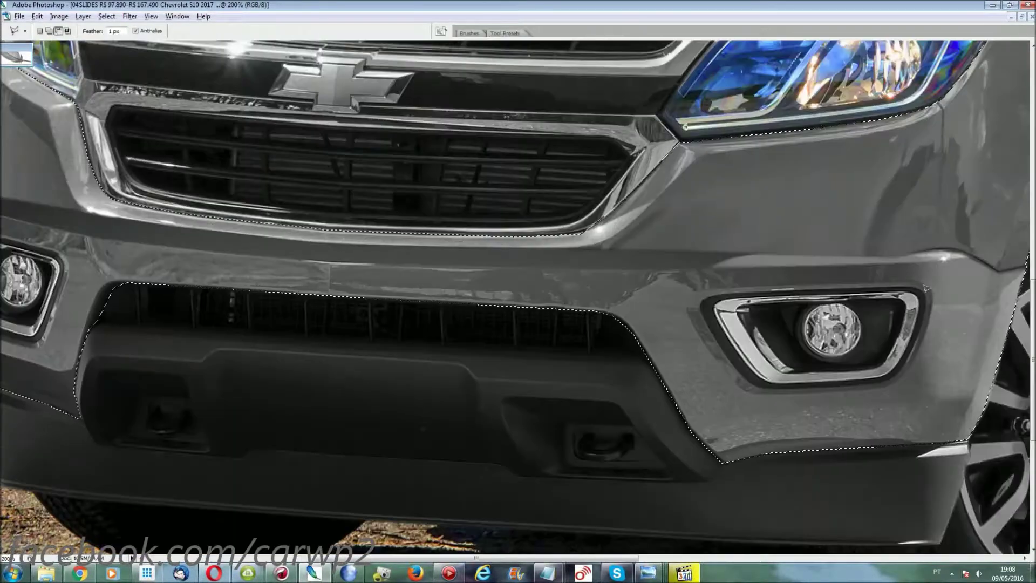
scroll(263, 228, "left", 5)
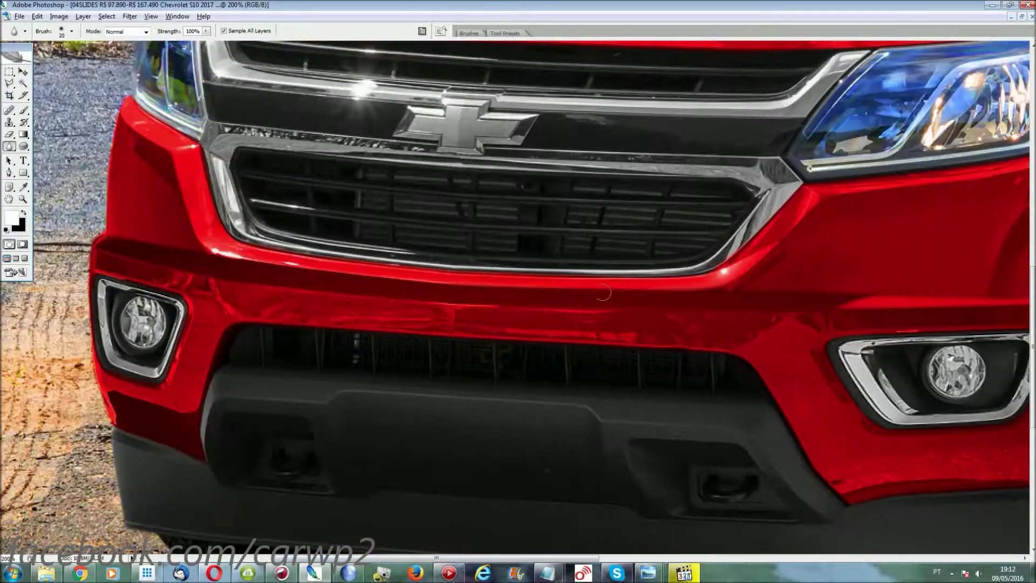
- Close the Polygonal Lasso outline around the grille to exclude it from the body selection
scroll(603, 292, "up", 3)
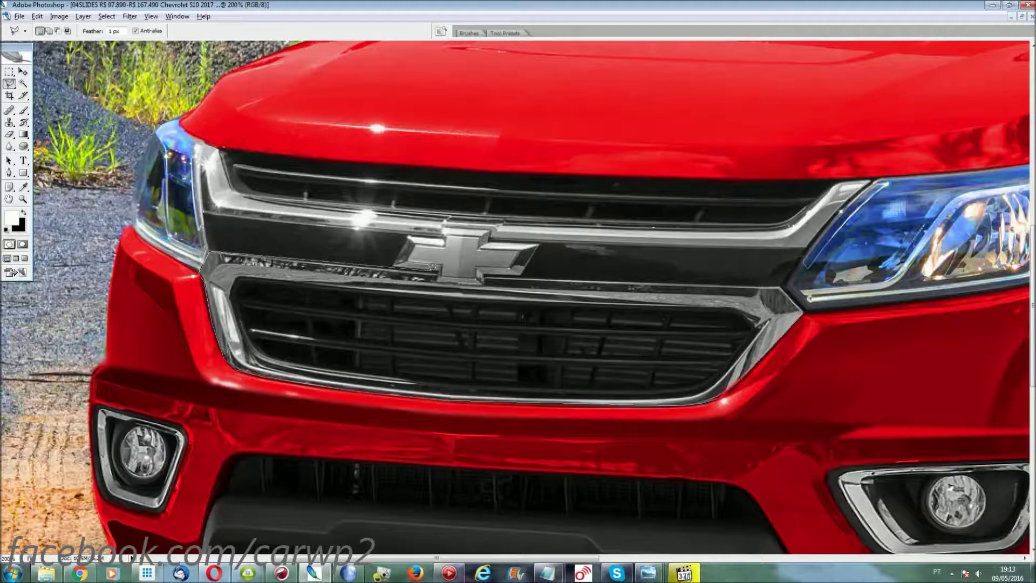
left_click(810, 298)
scroll(804, 302, "up", 1)
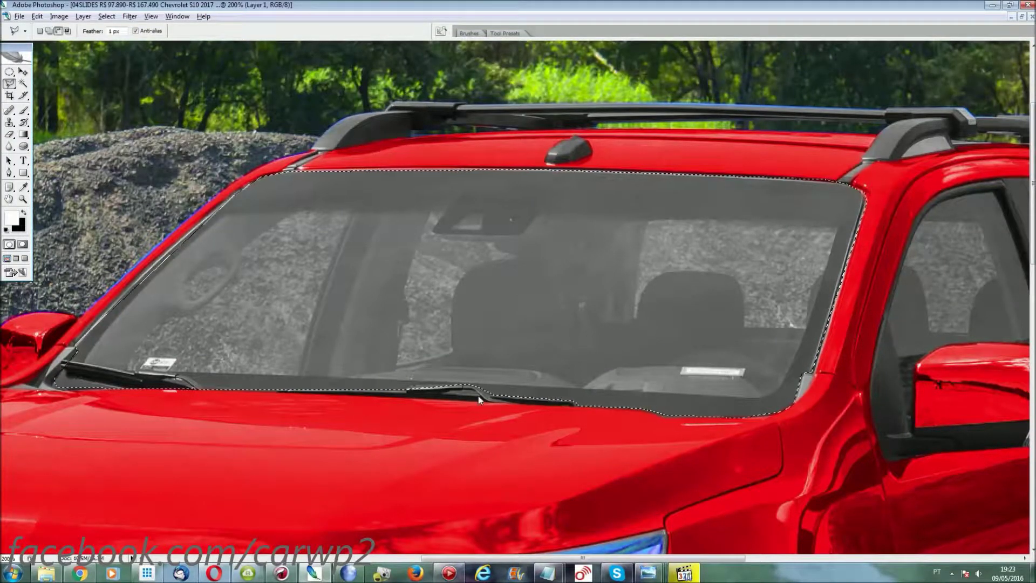
- Scroll the view right toward the front door's side window
scroll(729, 337, "right", 5)
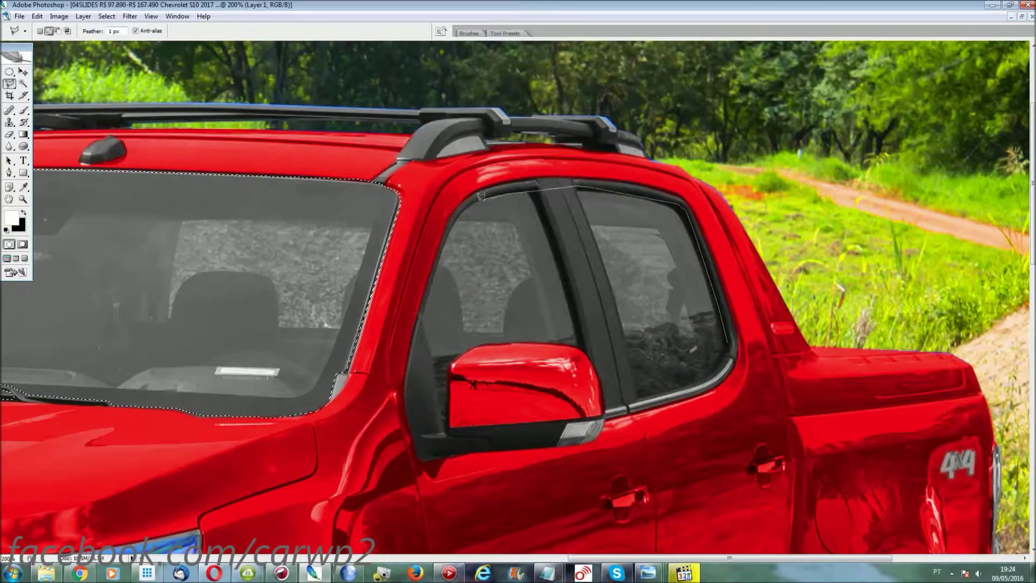